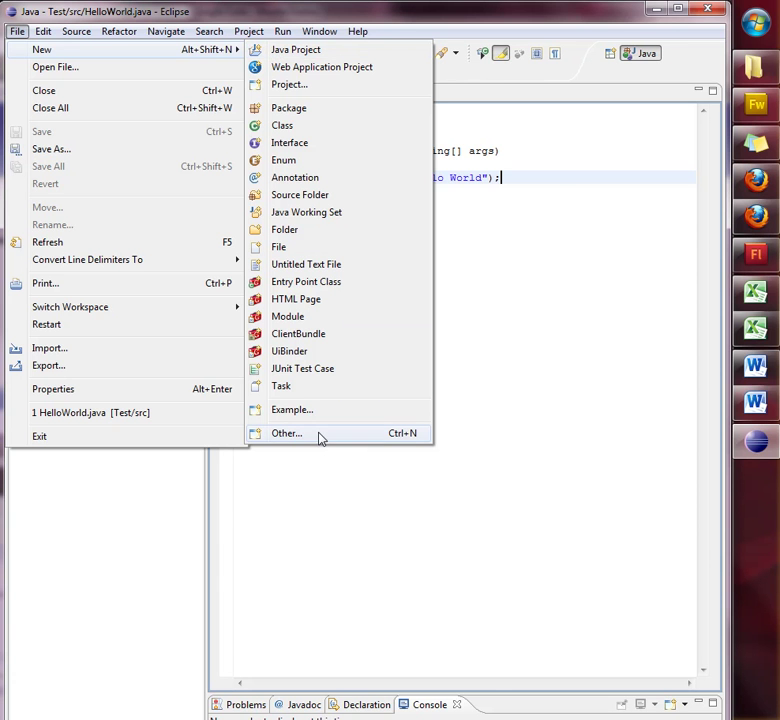
- Create a WindowBuilder Swing Designer JApplet named MyApplet in the Test/src source folder
click(287, 433)
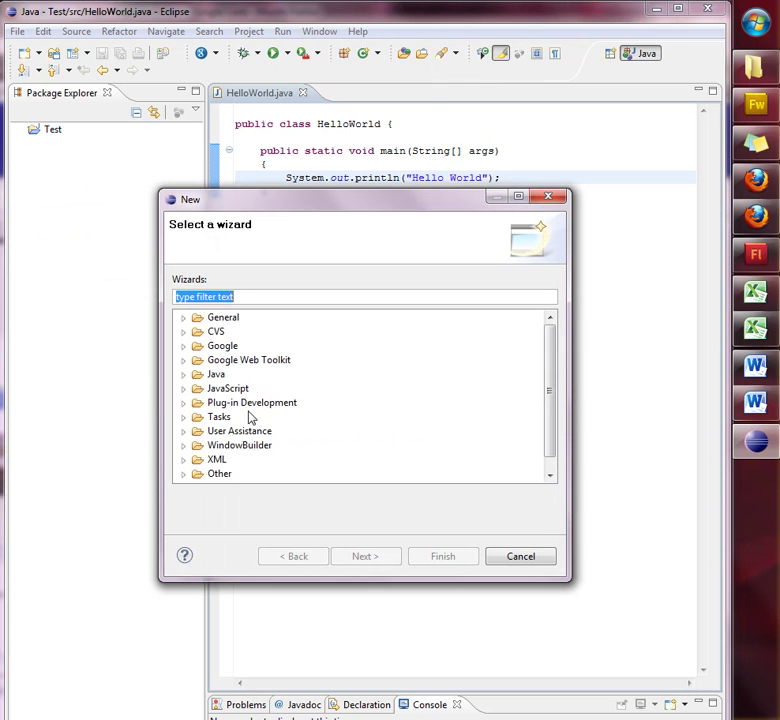
click(184, 447)
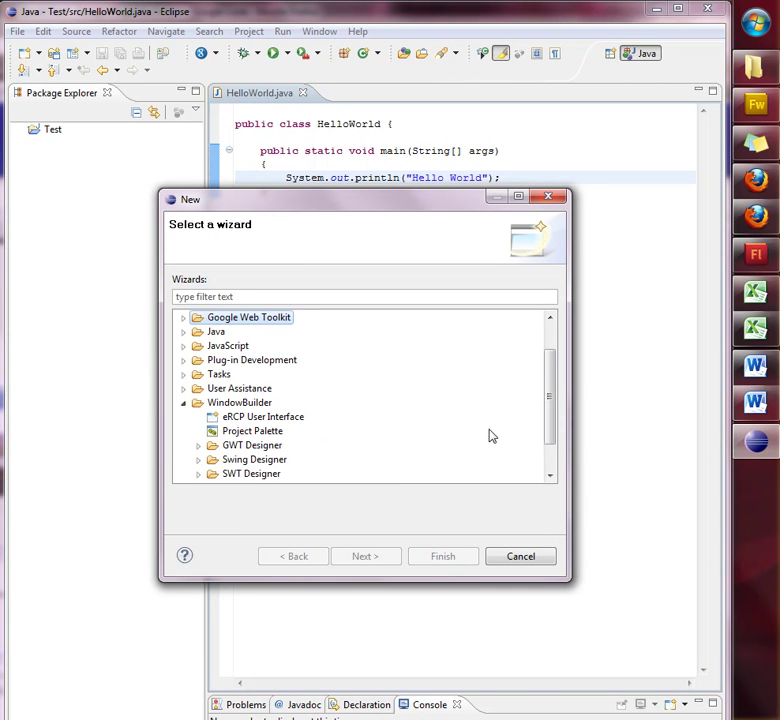
drag(548, 430, 548, 451)
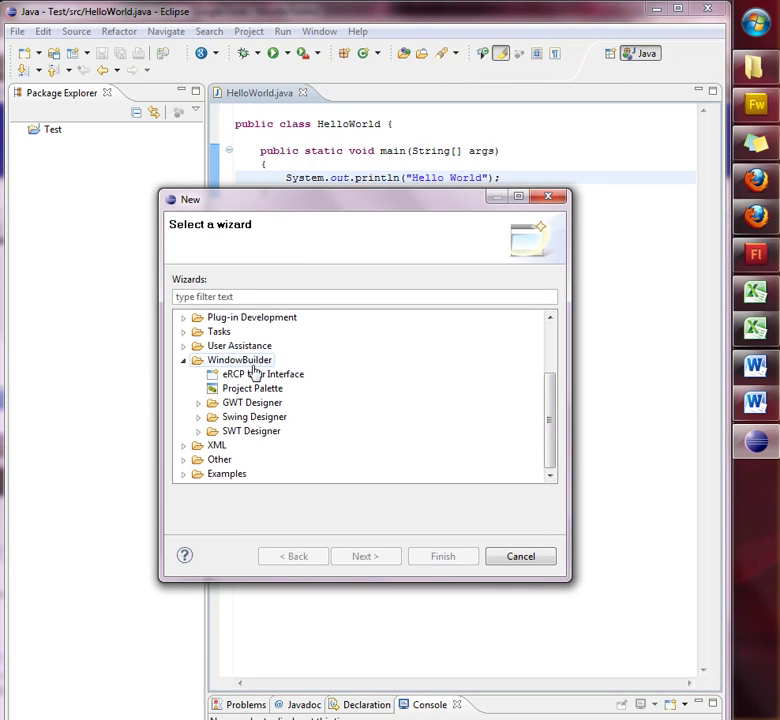
click(199, 417)
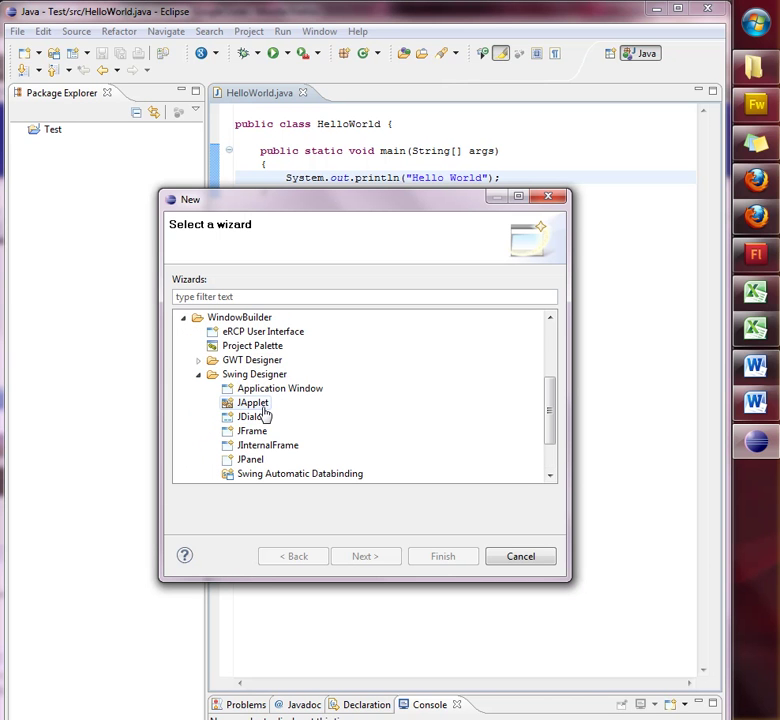
click(262, 406)
click(355, 556)
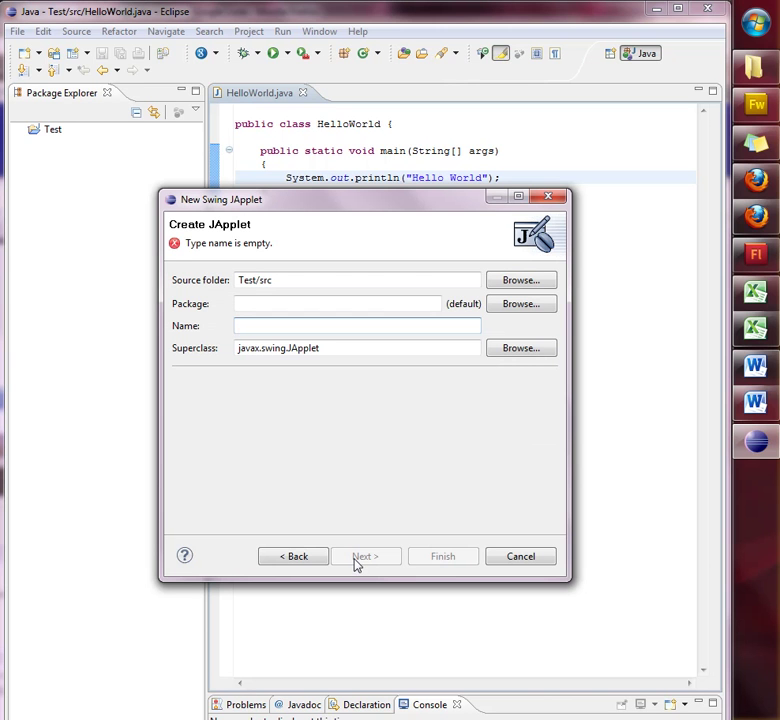
text(MyApple)
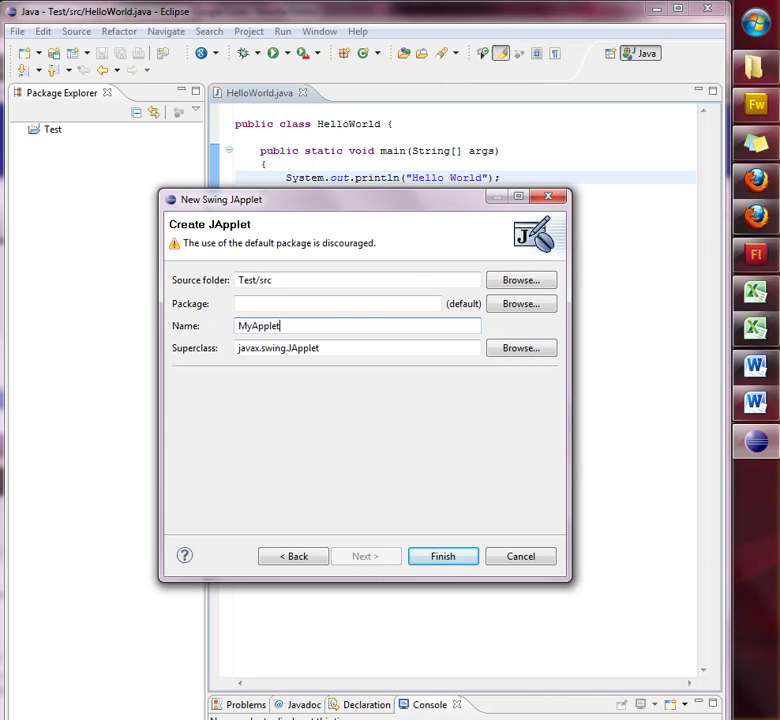
text(t)
key(Return)
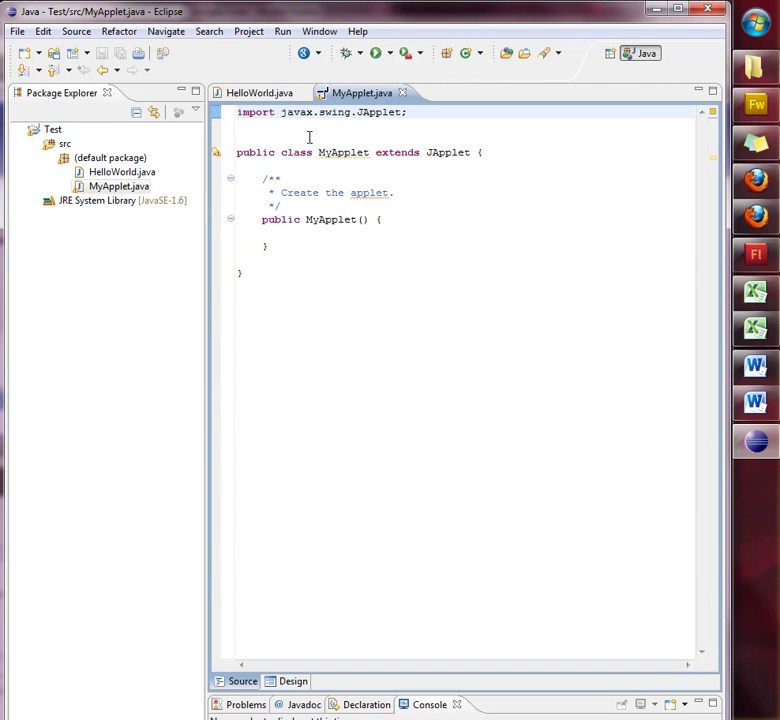
- Minimize the Package Explorer, show MyApplet.java in the visual designer, and narrow the Structure area to enlarge the canvas
click(181, 90)
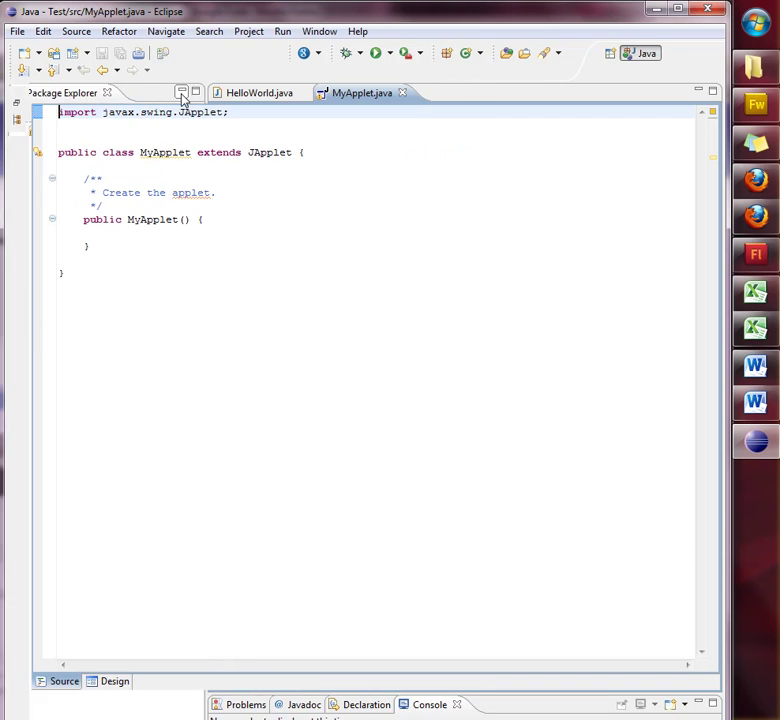
click(116, 683)
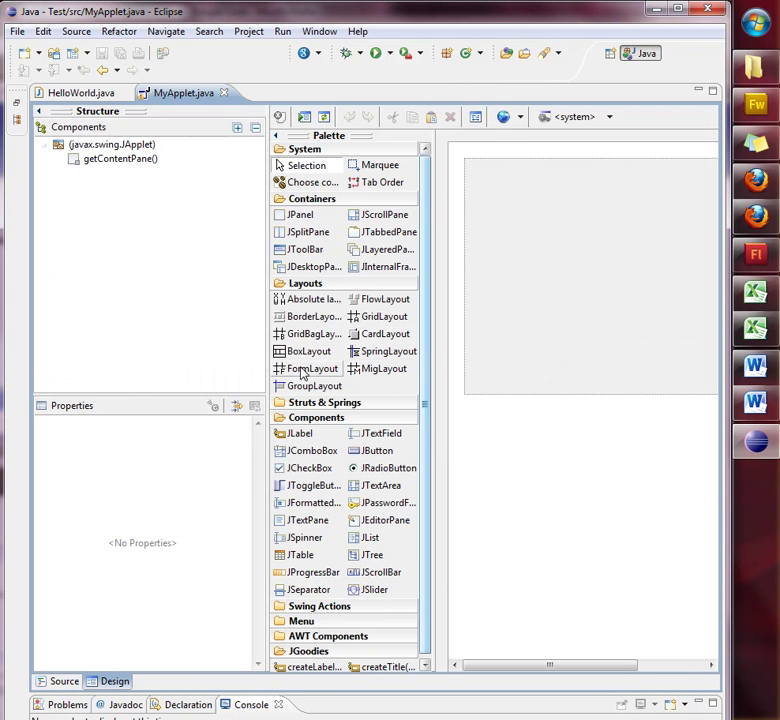
drag(265, 368, 162, 363)
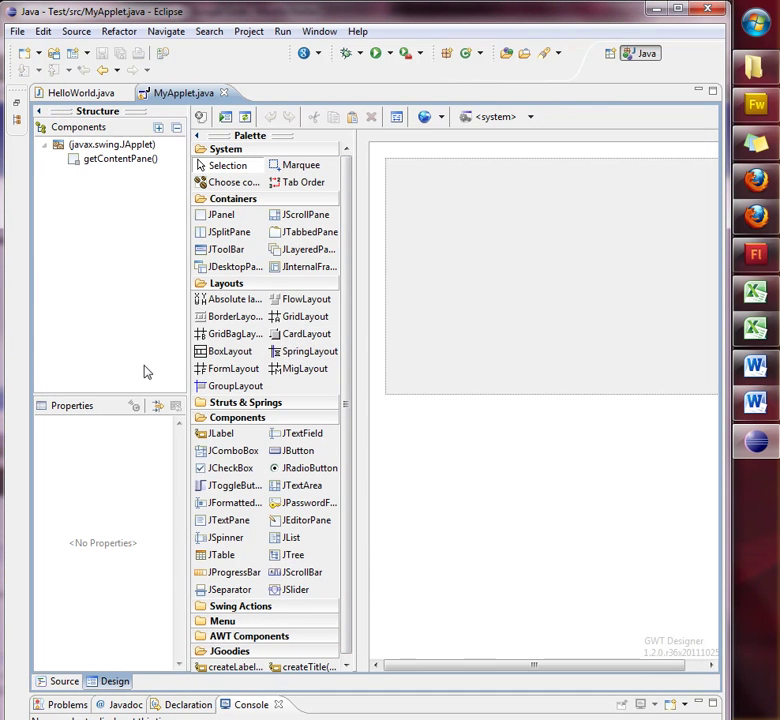
- Give the applet an absolute layout and draw a JLabel about 182 by 45 near its top reading "This is a Label"
click(243, 304)
click(431, 260)
click(224, 436)
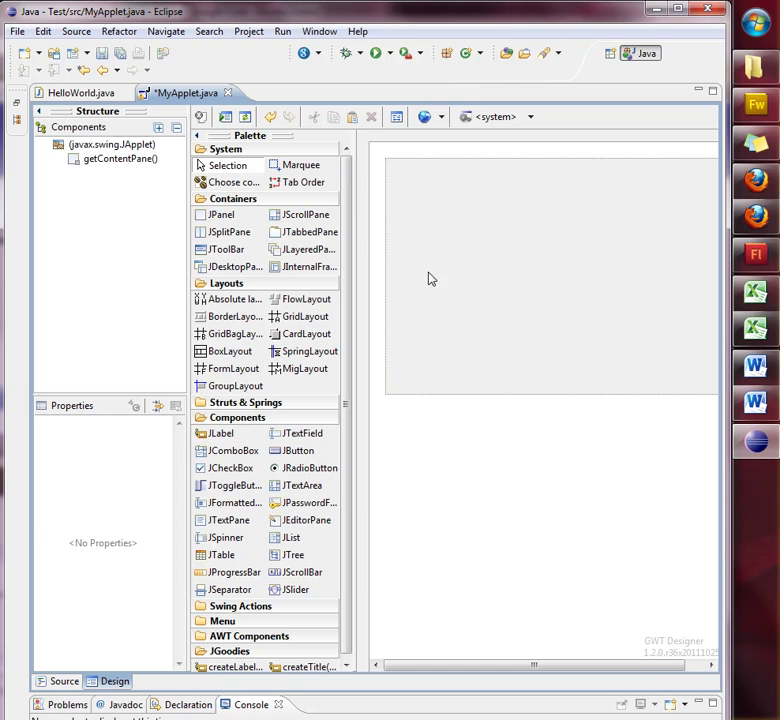
drag(393, 177, 537, 209)
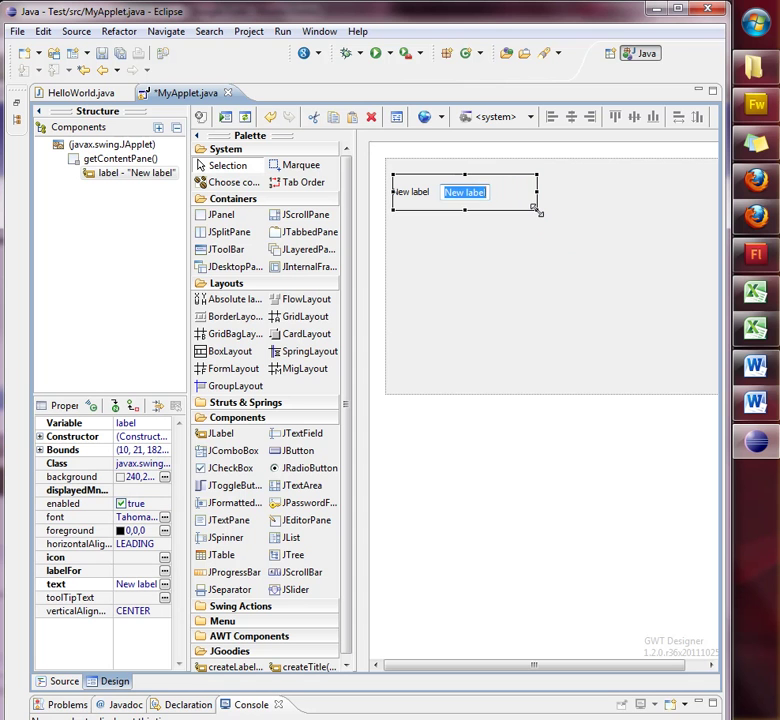
text(This is a Label)
key(Return)
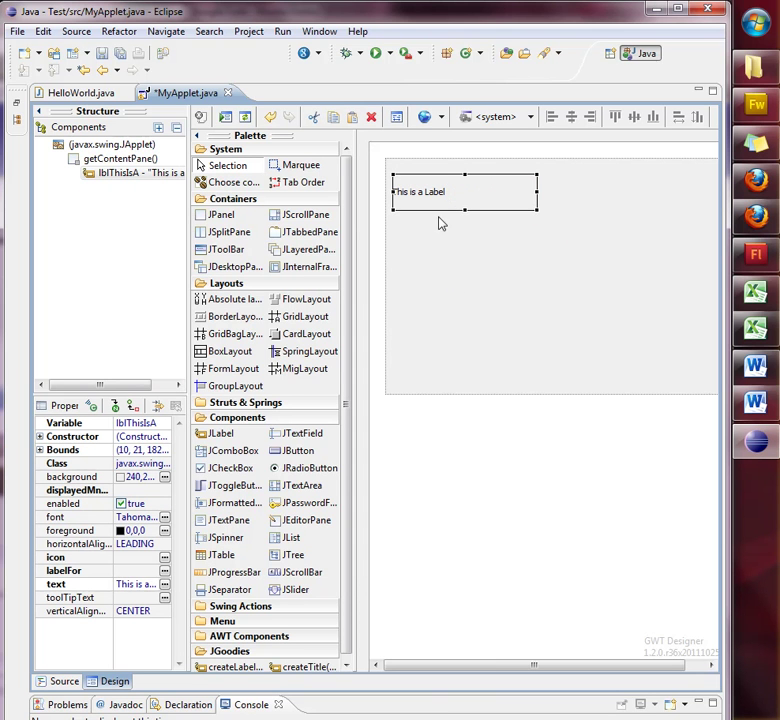
- Add a JTextField below the label and a JRadioButton beside that field, and show the generated source code
click(310, 433)
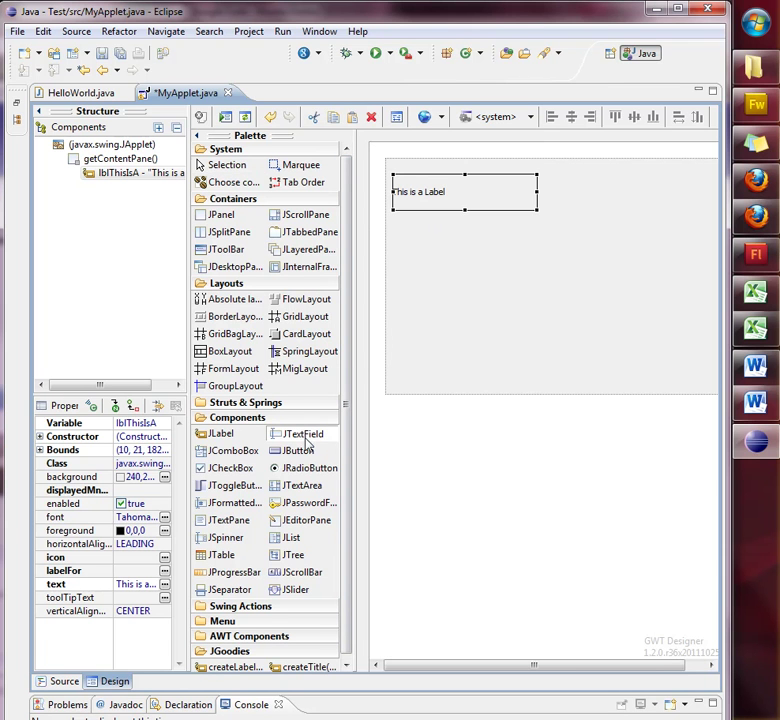
click(422, 248)
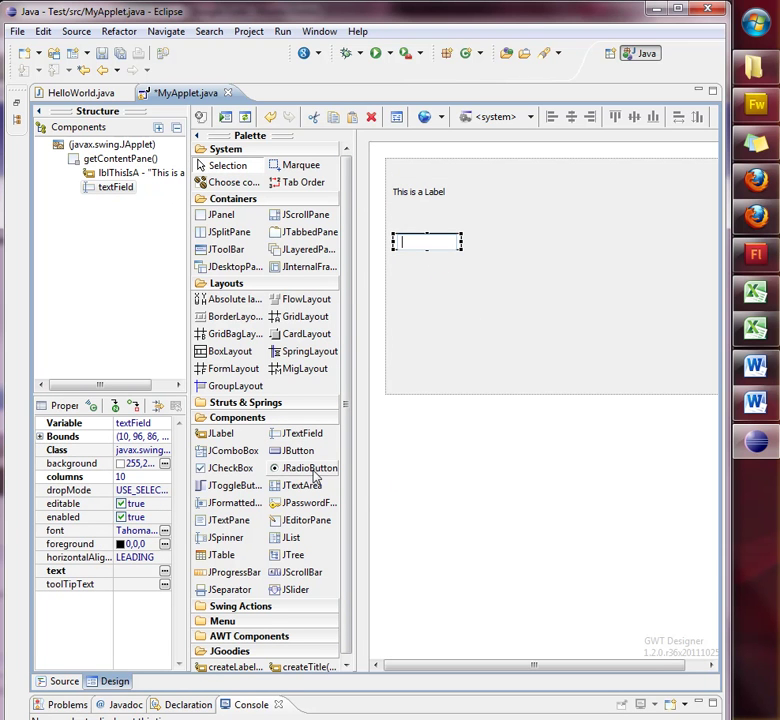
drag(313, 476, 541, 246)
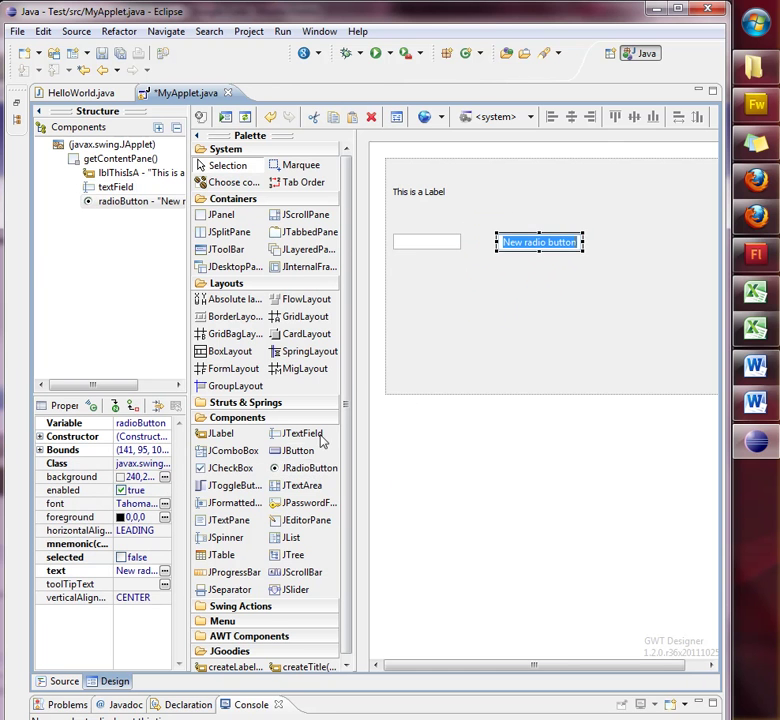
click(63, 684)
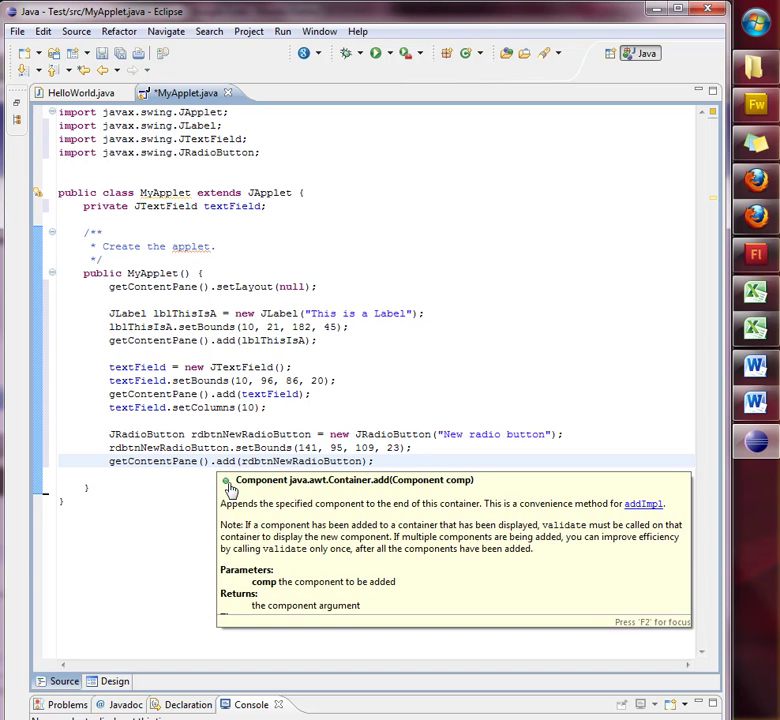
- Check which Eclipse version is installed in the program's About information
click(358, 32)
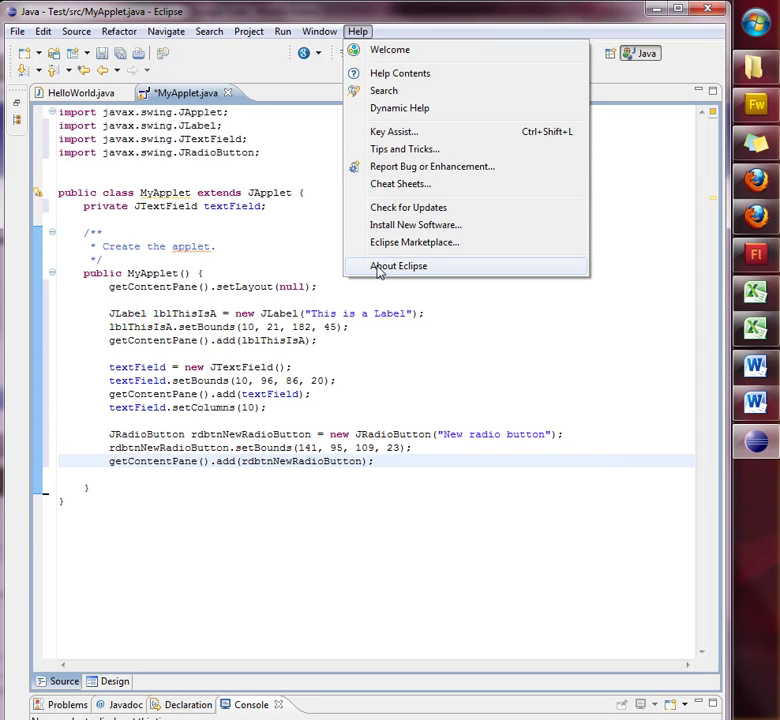
click(398, 266)
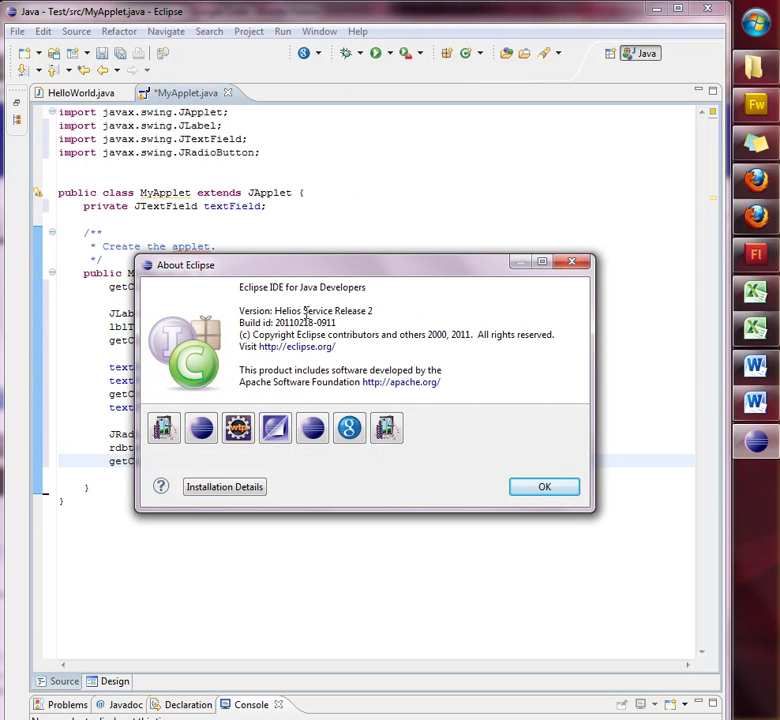
drag(275, 311, 303, 312)
click(533, 488)
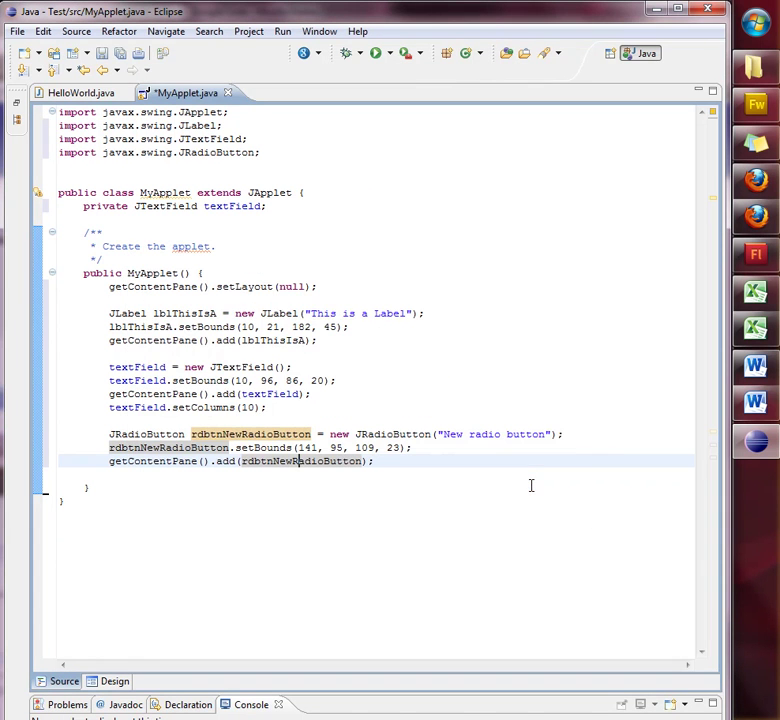
- Switch to Firefox and copy the Eclipse 3.6 (Helios) update site URL from the Google Plugin Quick Start page
click(755, 218)
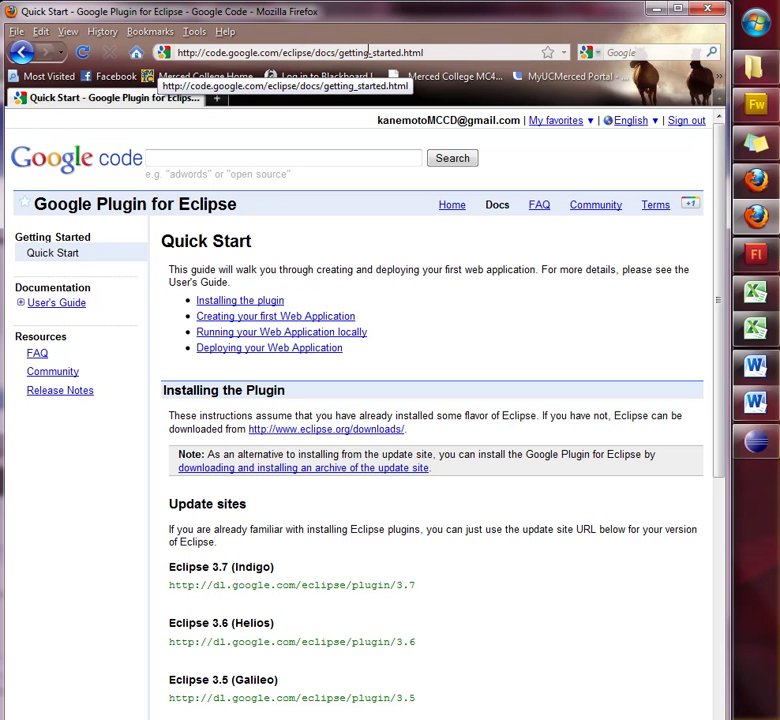
click(443, 51)
click(441, 51)
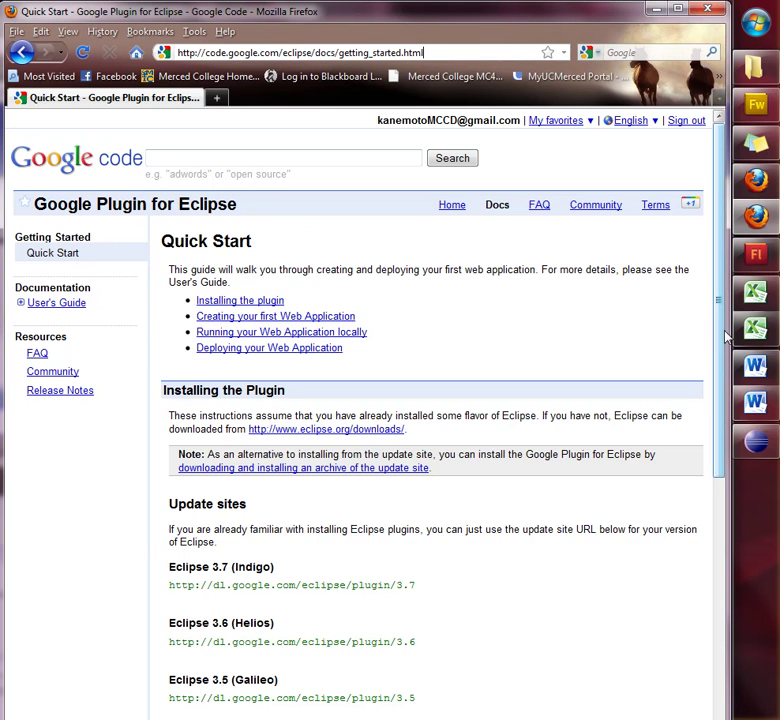
drag(721, 343, 722, 449)
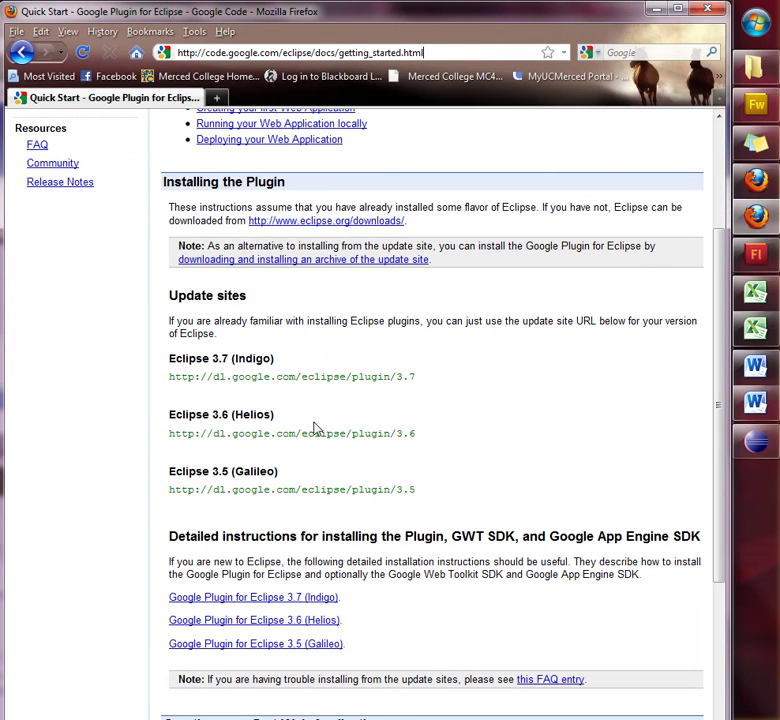
drag(416, 434, 171, 436)
key(ctrl+c)
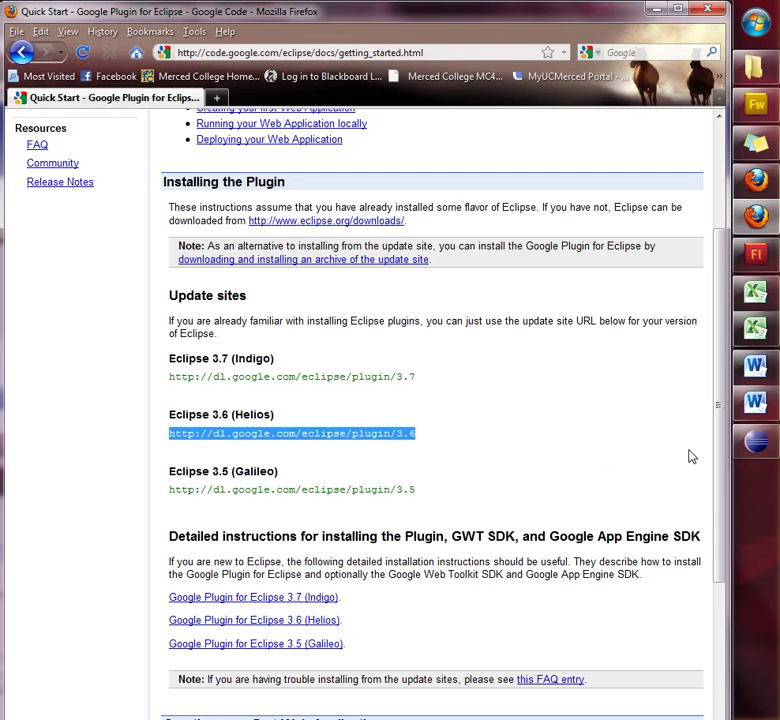
click(759, 443)
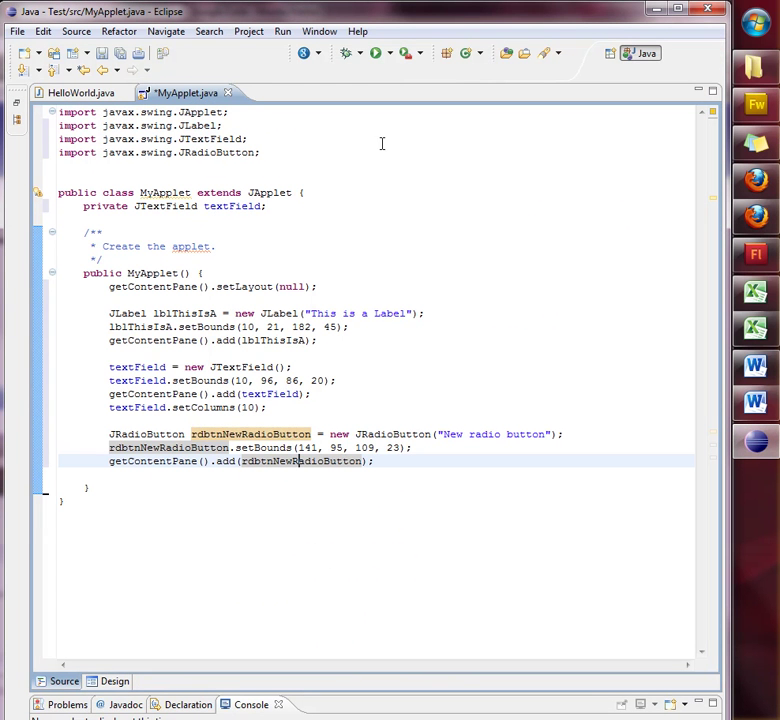
click(358, 31)
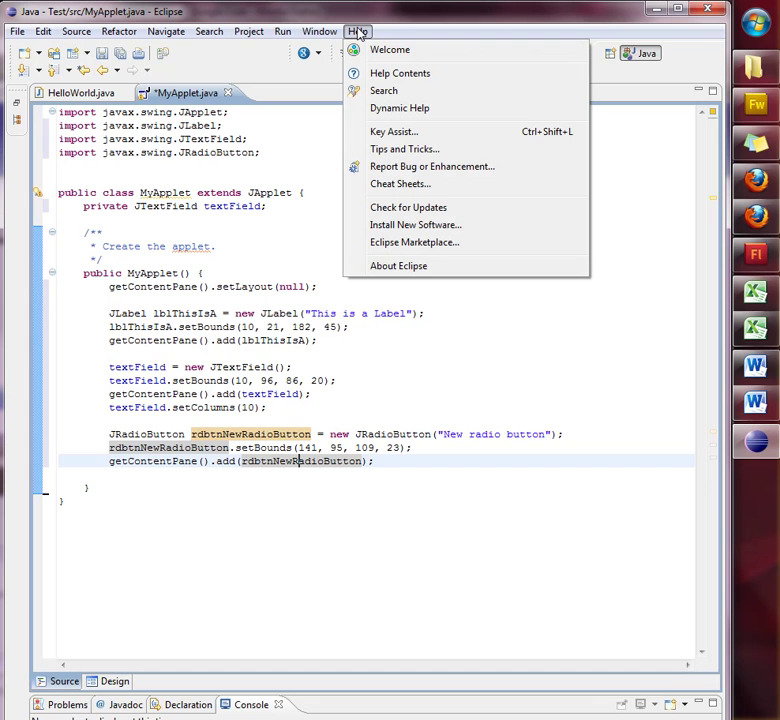
click(410, 226)
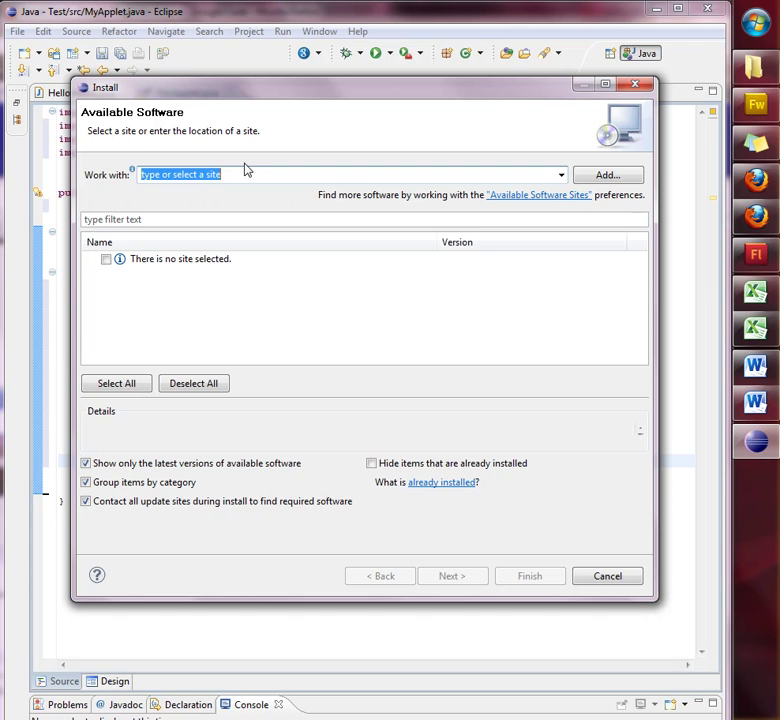
key(ctrl+v)
key(Return)
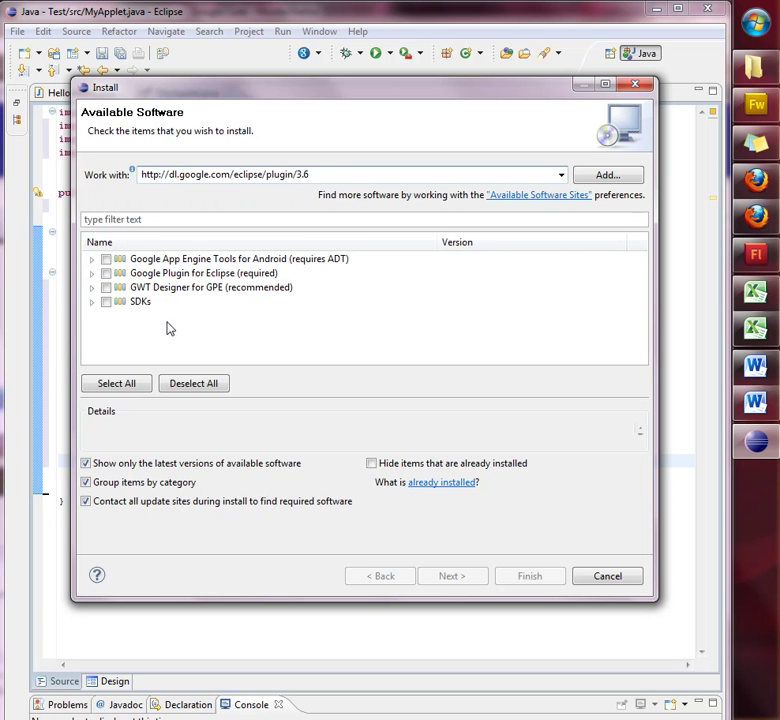
- Try to install all software offered by the update site, proceed to the install details, and cancel the installation
click(116, 386)
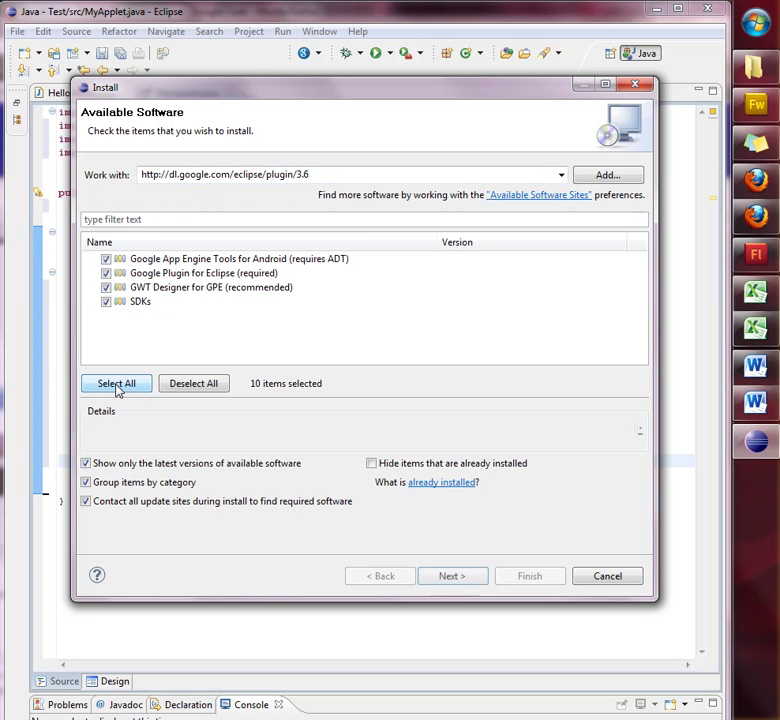
click(446, 578)
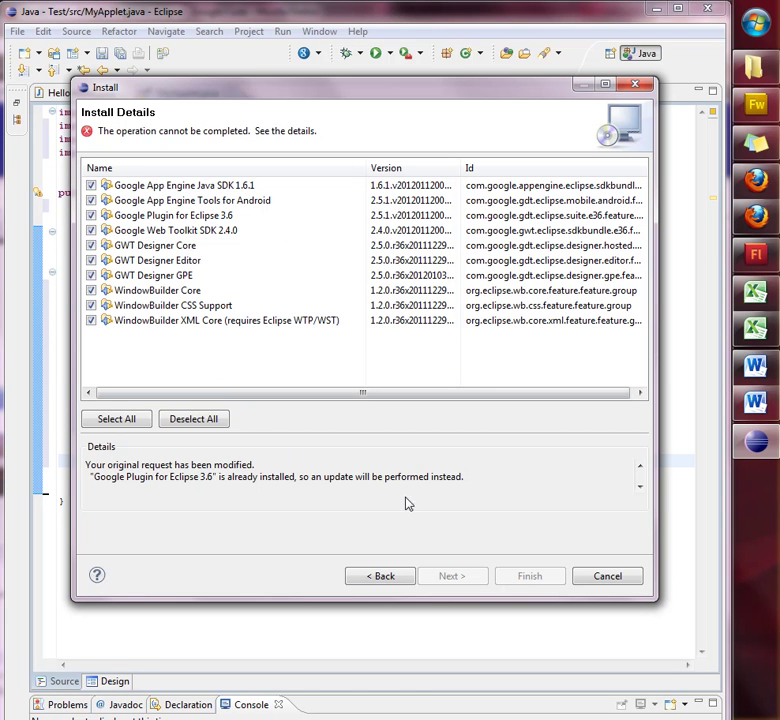
click(606, 578)
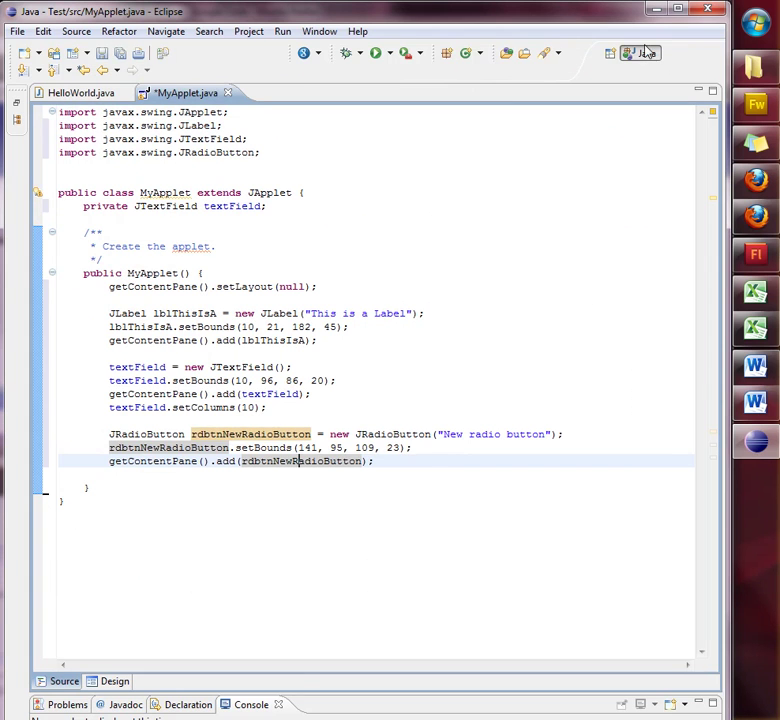
- Minimize Eclipse to inspect its shortcut's launch options, and reselect the Eclipse 3.6 (Helios) update site URL in Firefox
click(655, 10)
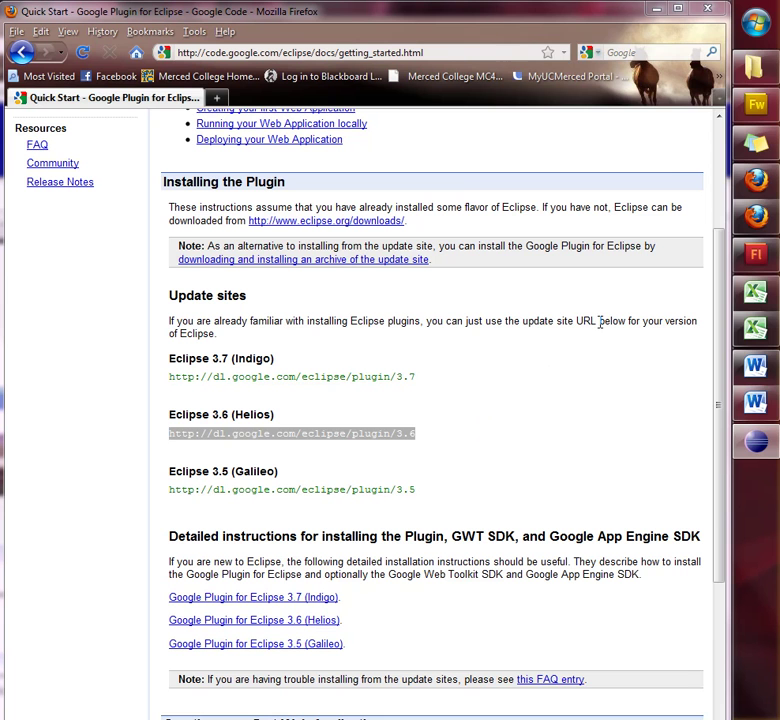
click(757, 24)
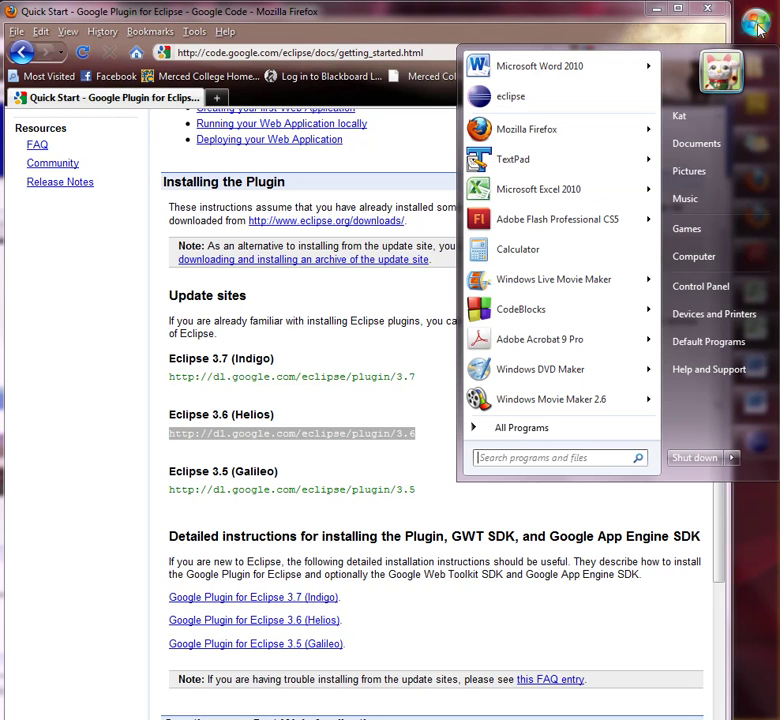
right_click(497, 104)
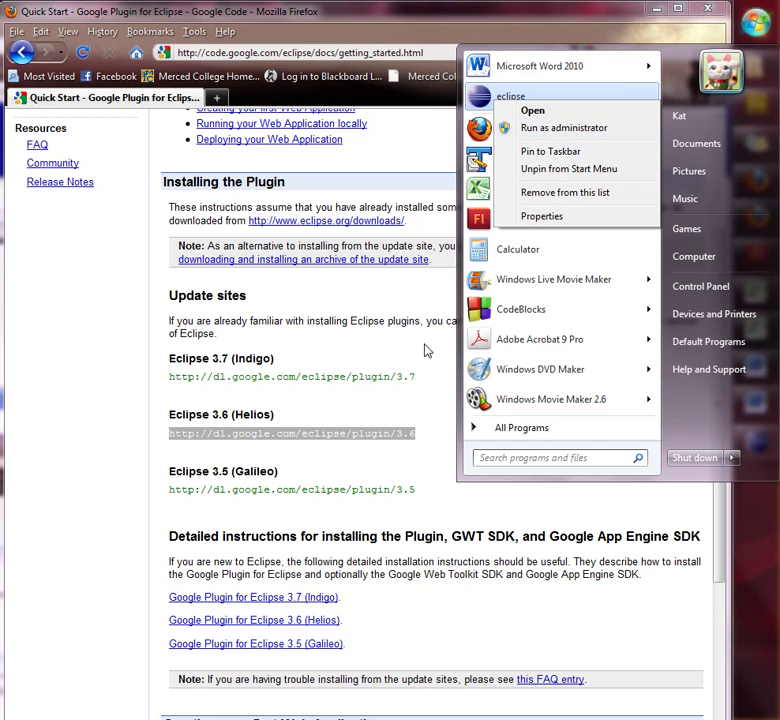
click(420, 440)
drag(415, 433, 164, 443)
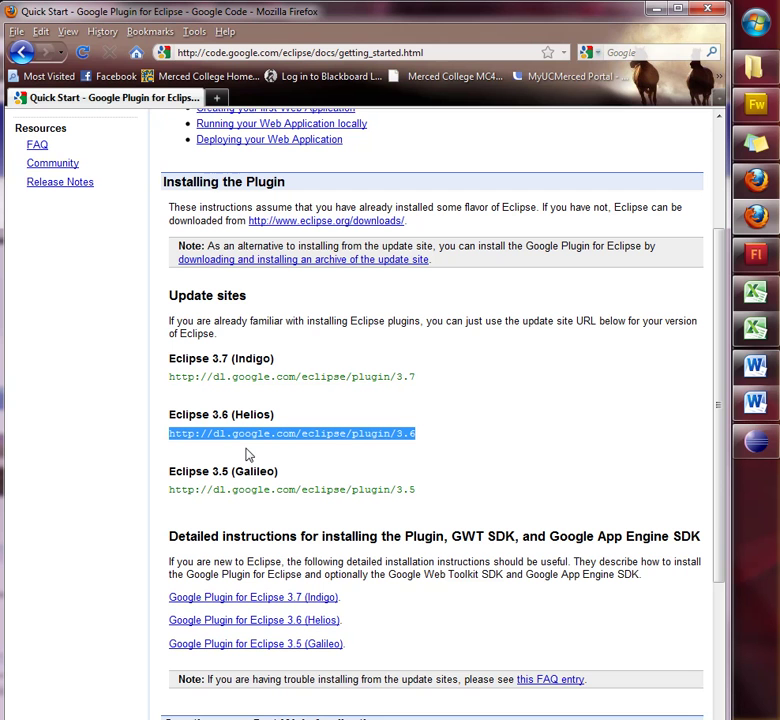
- Switch to Eclipse, review the WindowBuilder Swing Designer entries in the wizard list for new items, and close it without creating anything
click(757, 445)
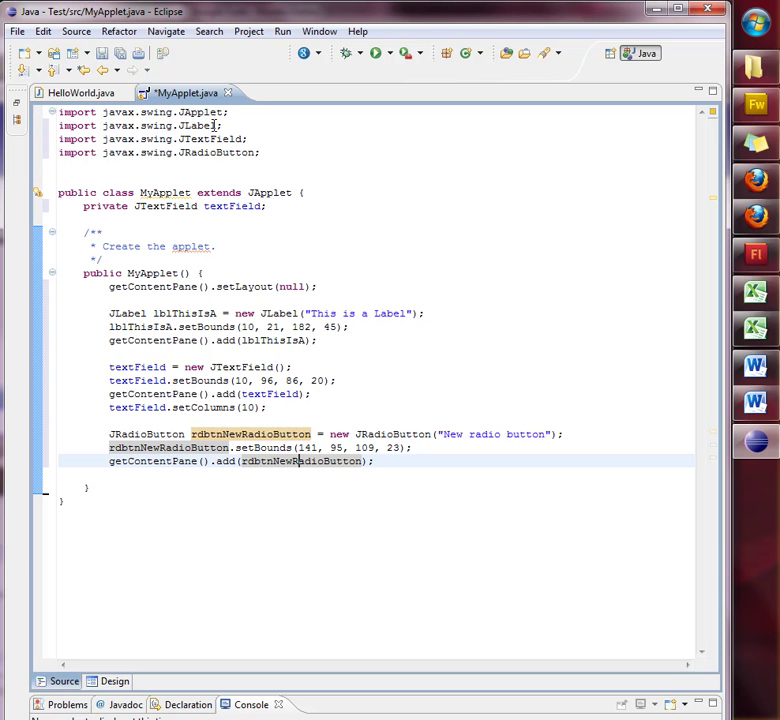
click(19, 33)
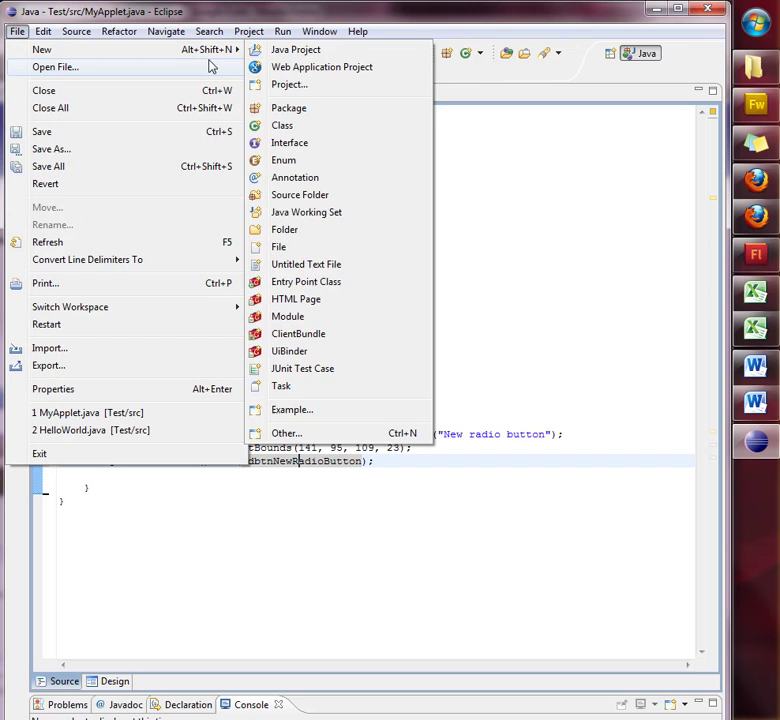
mouse_move(237, 53)
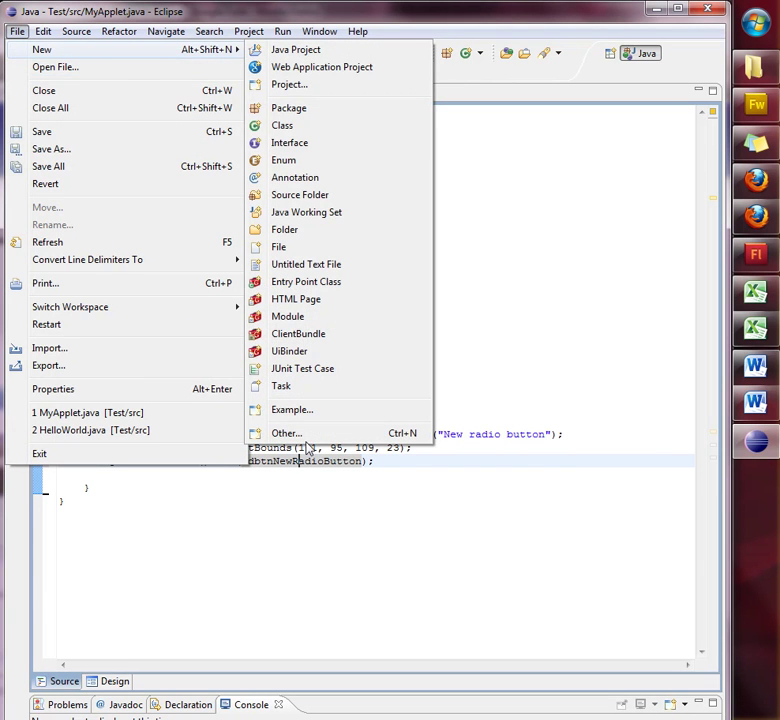
click(307, 436)
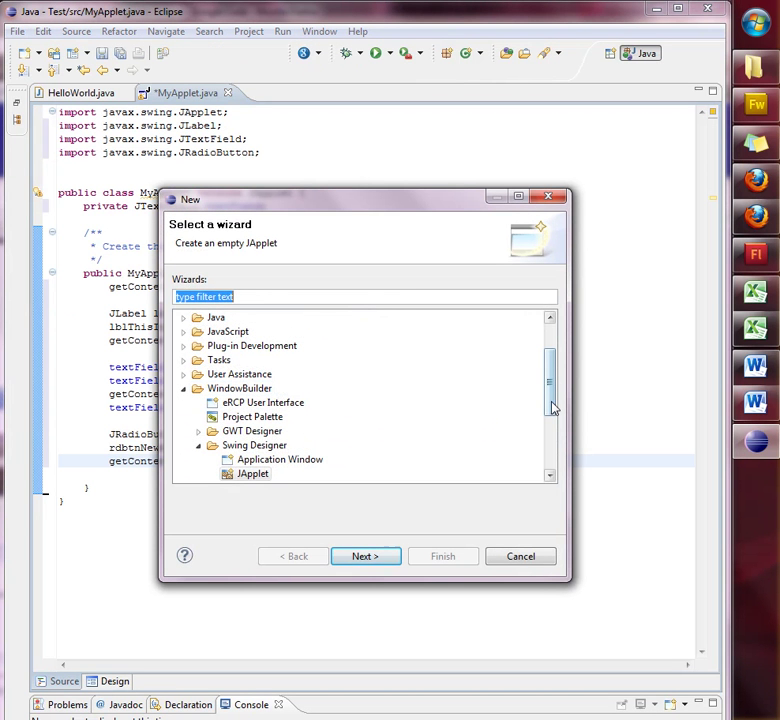
drag(549, 407, 550, 449)
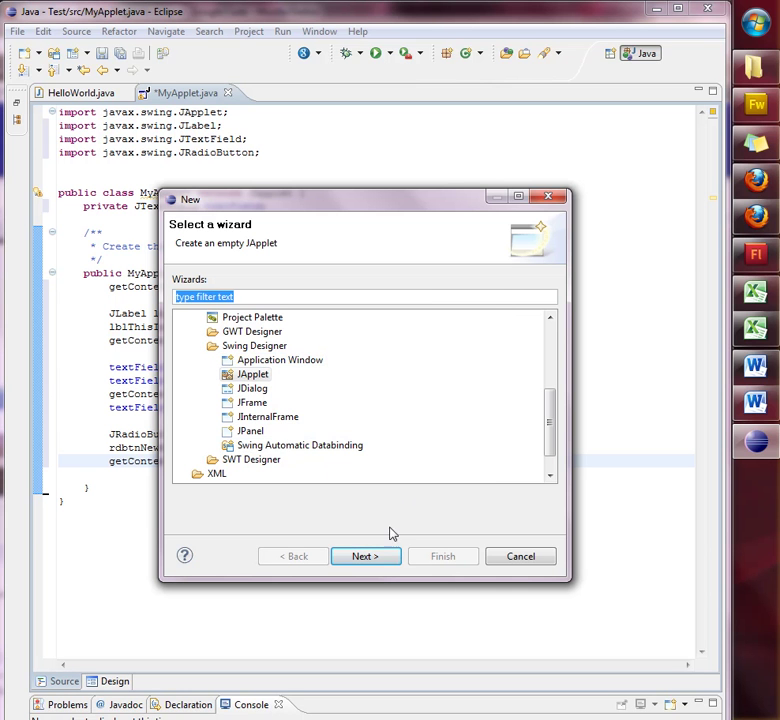
click(519, 563)
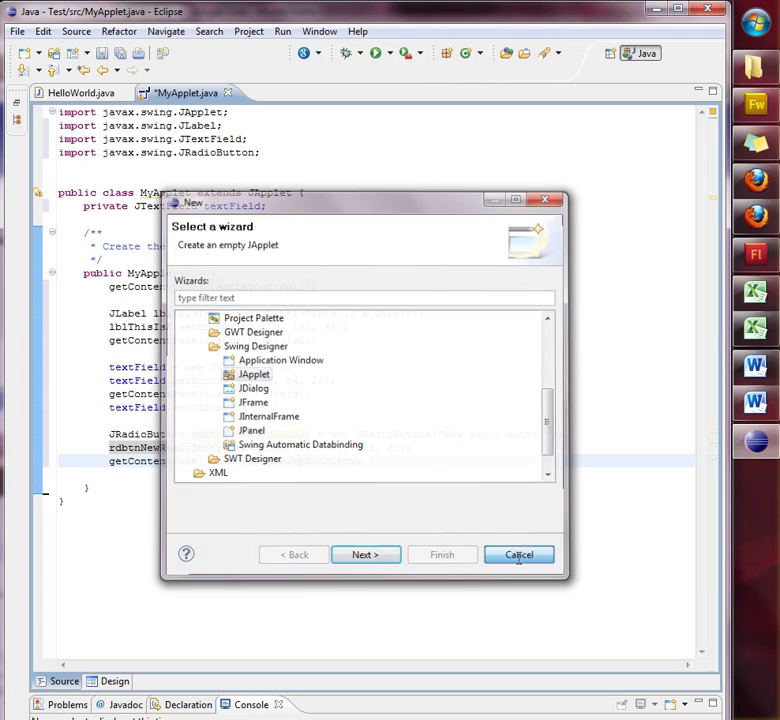